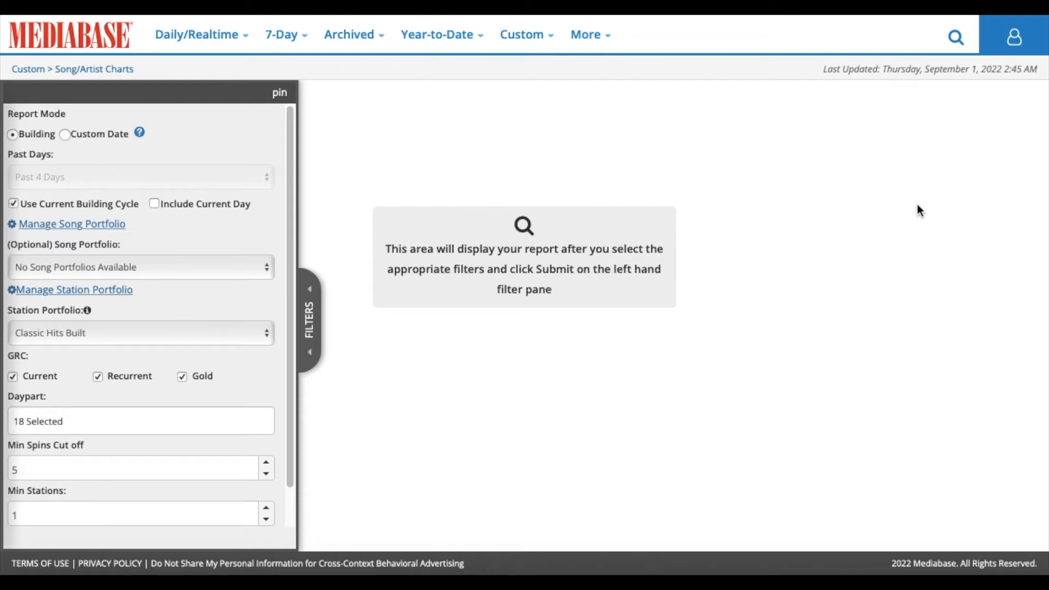
# - Examine the available station portfolios and the hours selected in each daypart of the Song/Artist Charts filters
pyautogui.click(529, 33)
pyautogui.click(170, 333)
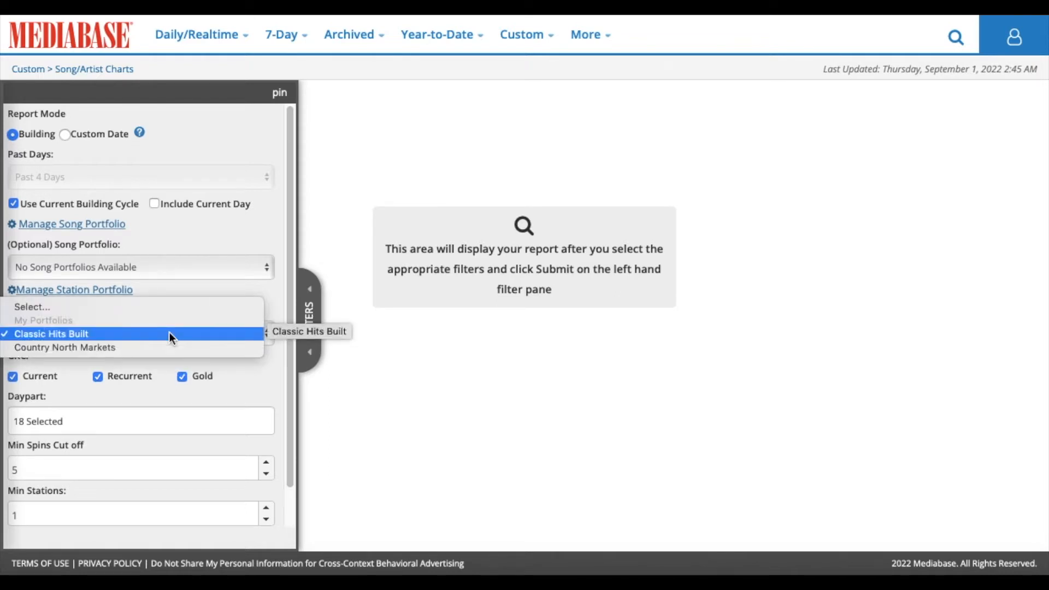
pyautogui.click(169, 333)
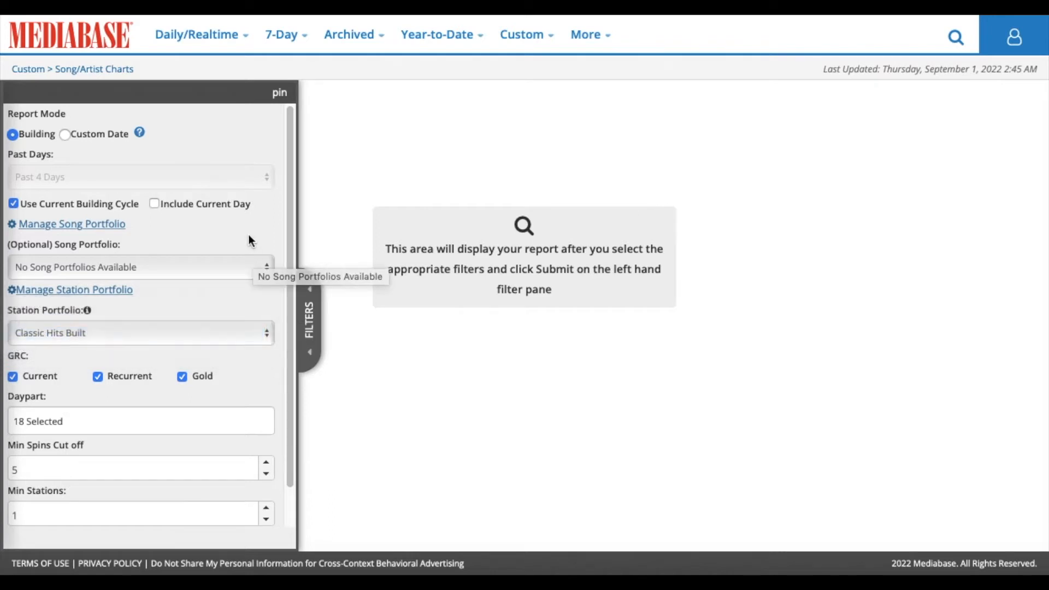
pyautogui.scroll(-1, 268, 382)
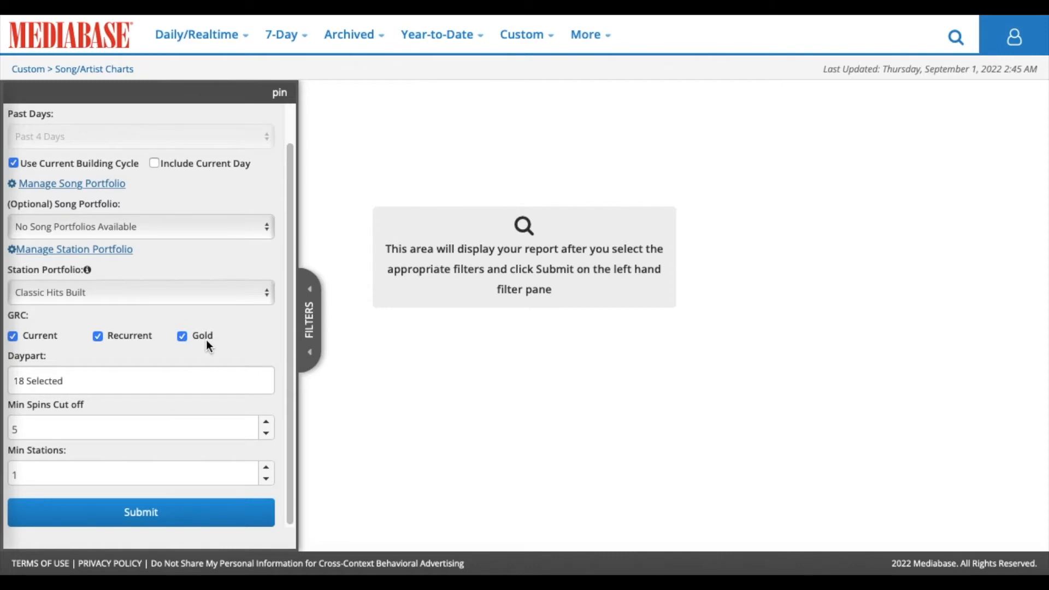
pyautogui.click(205, 382)
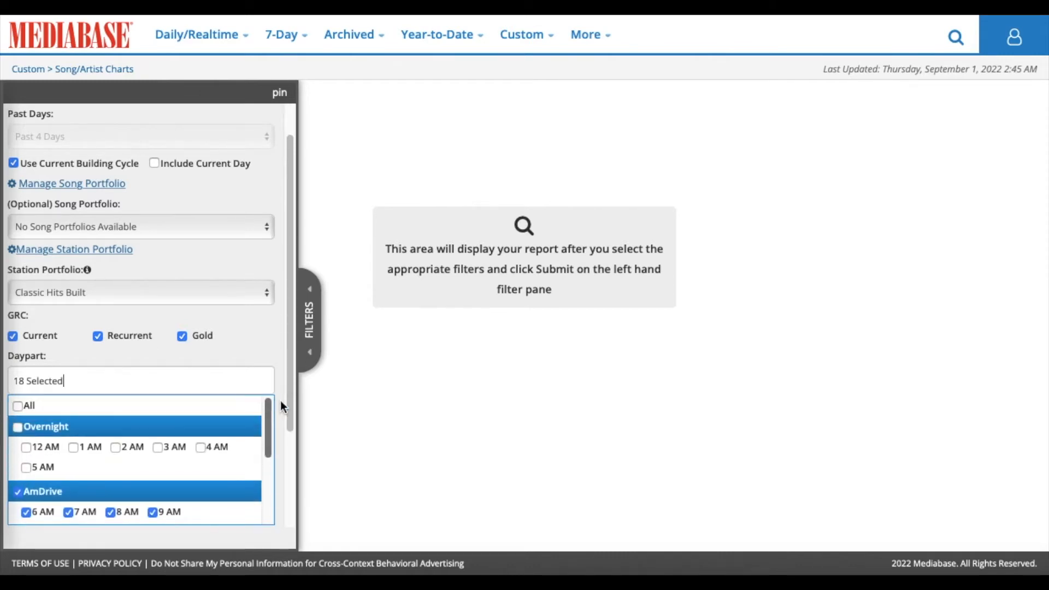
pyautogui.moveTo(272, 410)
pyautogui.mouseDown()
pyautogui.moveTo(268, 492)
pyautogui.moveTo(271, 404)
pyautogui.mouseUp()
pyautogui.moveTo(270, 419); pyautogui.dragTo(284, 399)
pyautogui.scroll(-5, 253, 389)
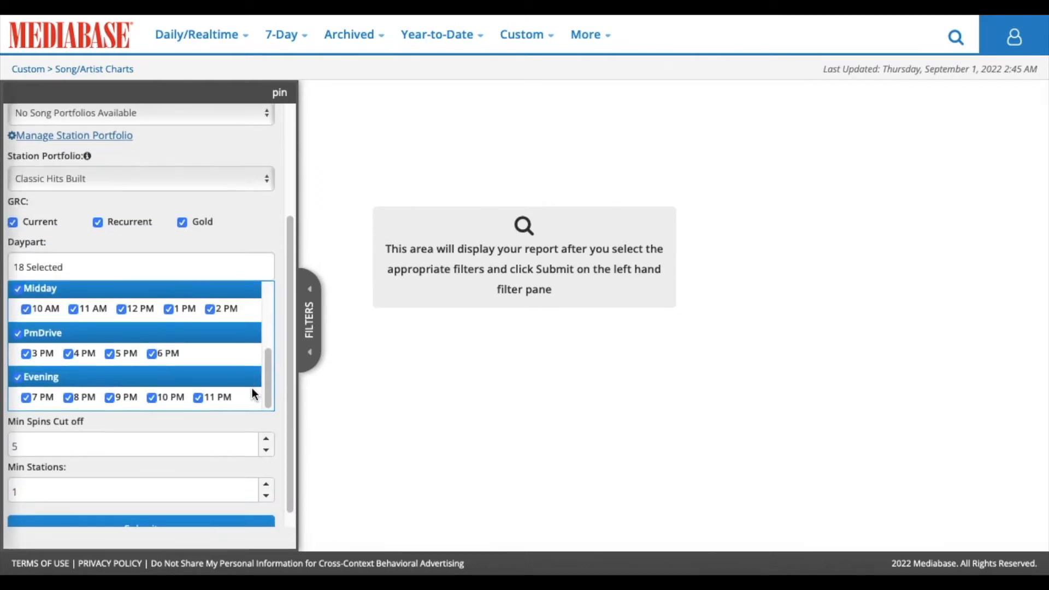
pyautogui.scroll(-1, 253, 392)
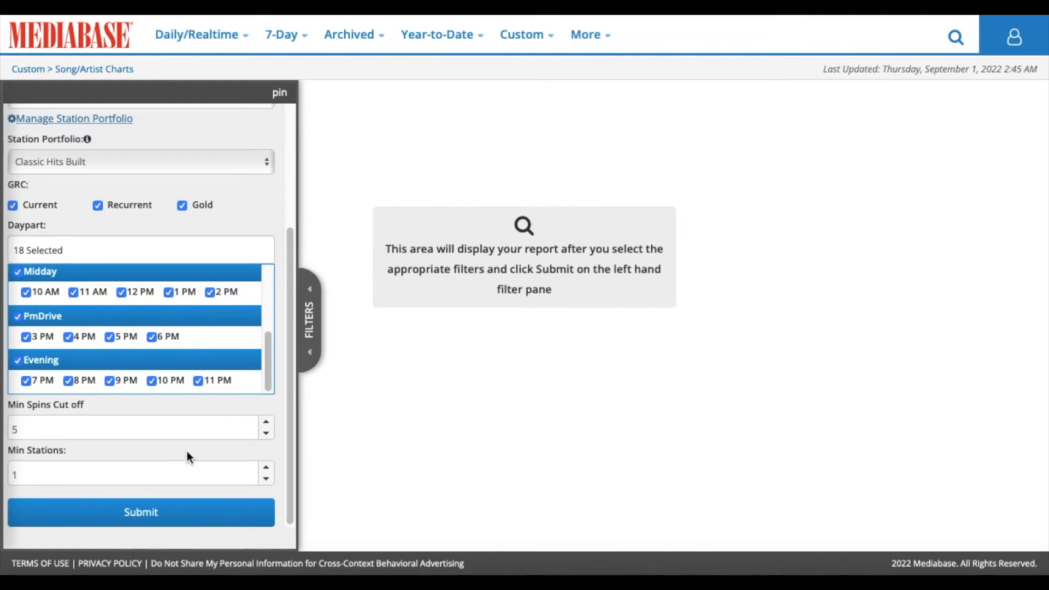
# - Turn off the current building cycle option and set the report period to Past 7 Days
pyautogui.scroll(5, 211, 445)
pyautogui.click(169, 176)
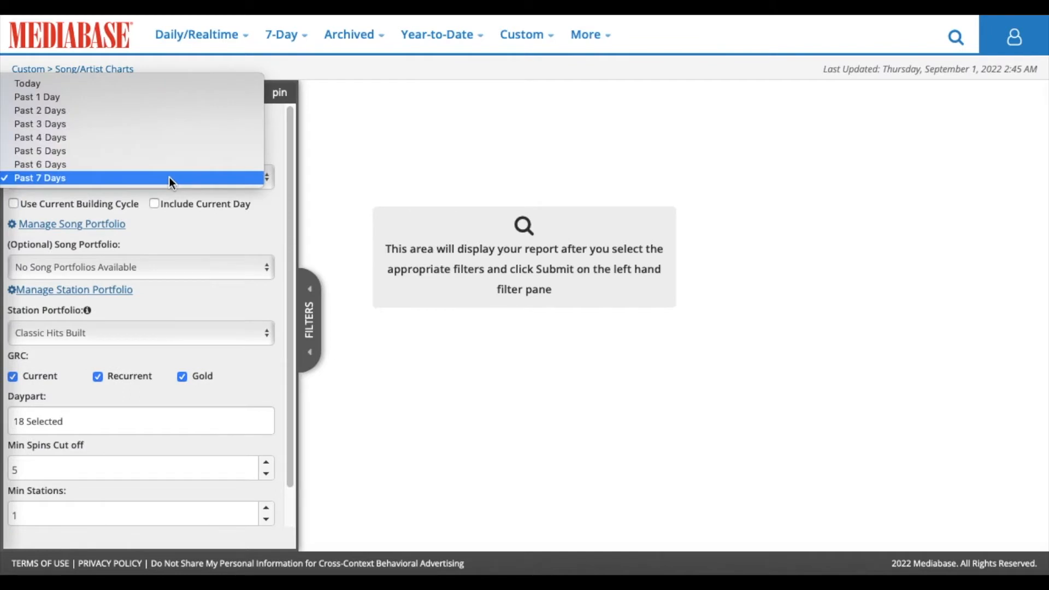
pyautogui.click(169, 177)
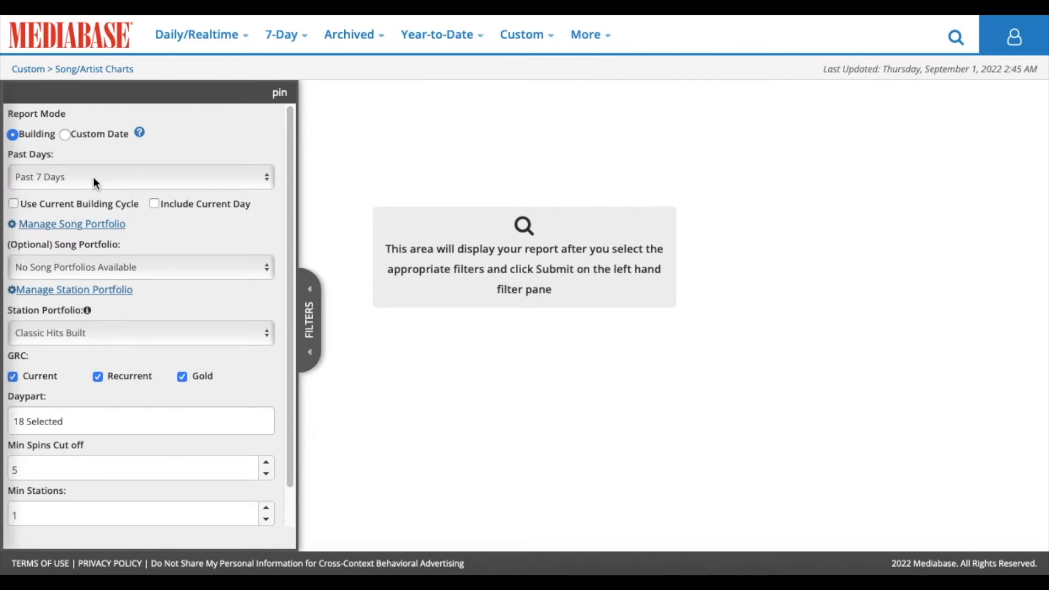
pyautogui.click(205, 39)
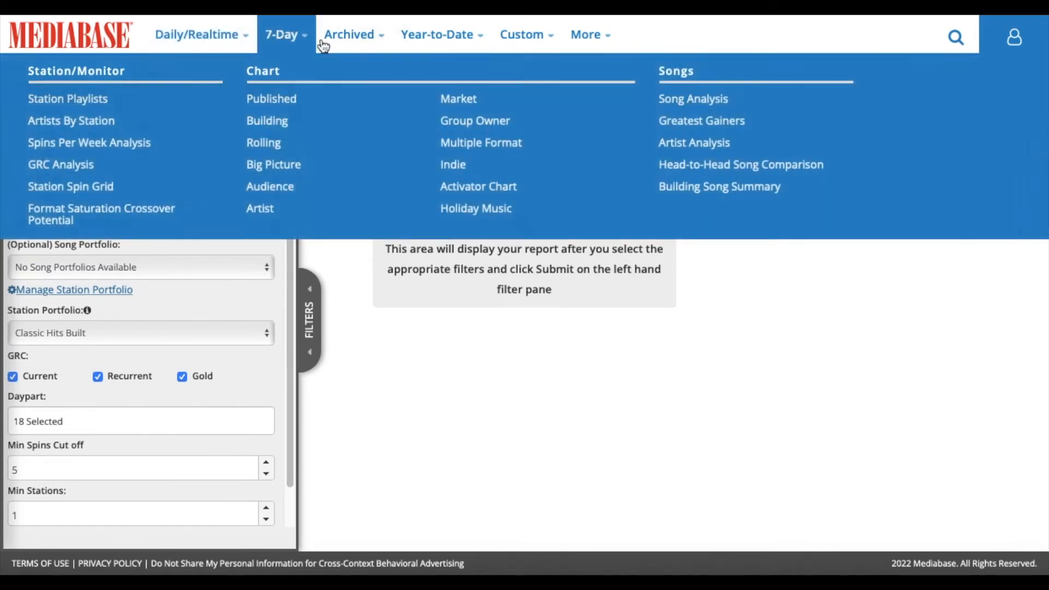
pyautogui.moveTo(422, 43)
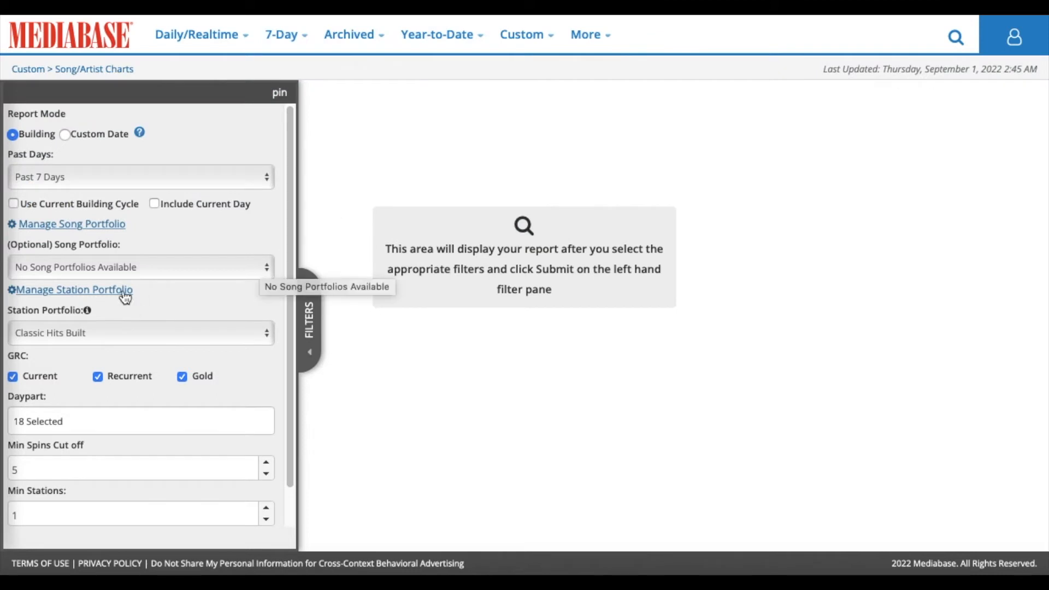
# - Start a new station portfolio with a market-based search limited to the Mediabase - All Stations (U.S) panel and AC format
pyautogui.click(113, 290)
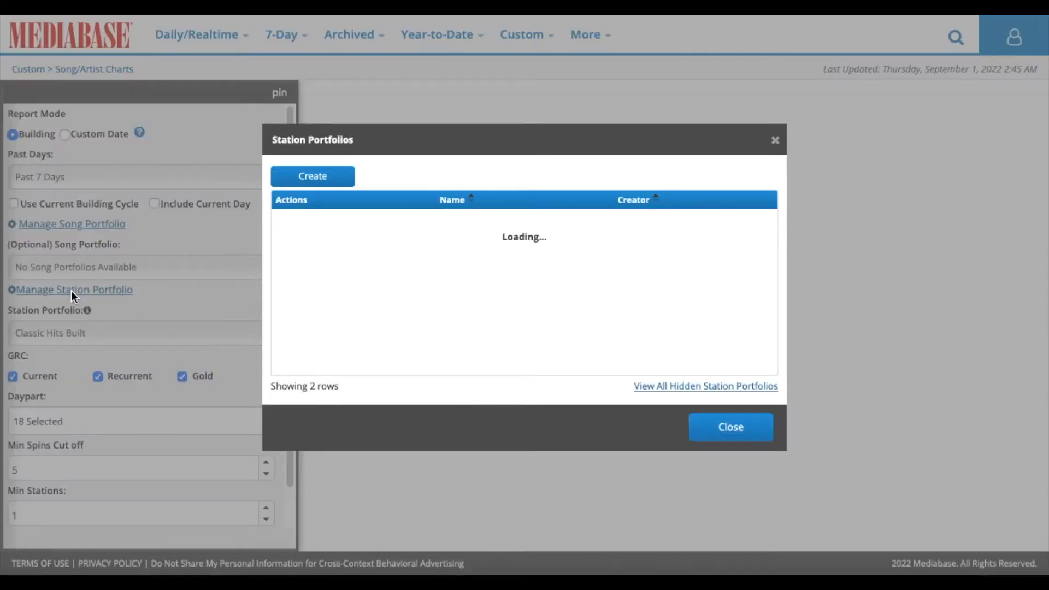
pyautogui.click(327, 180)
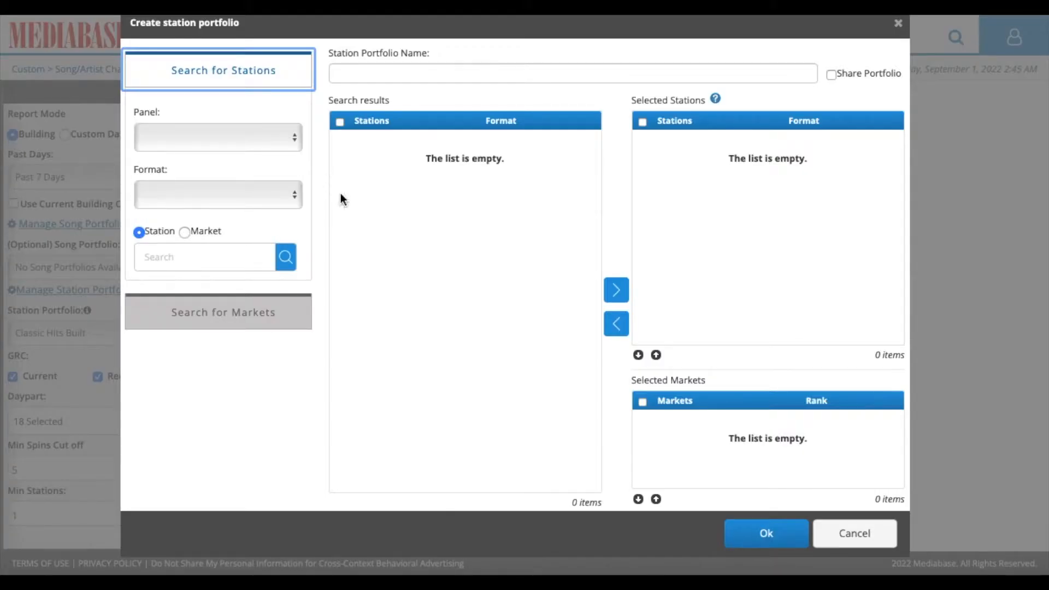
pyautogui.click(284, 144)
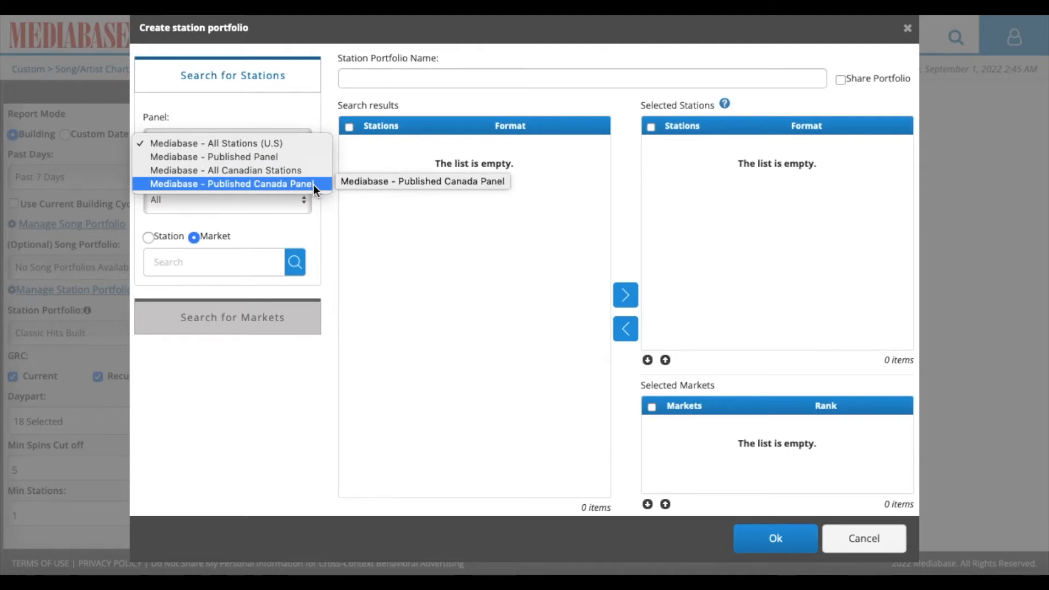
pyautogui.click(300, 144)
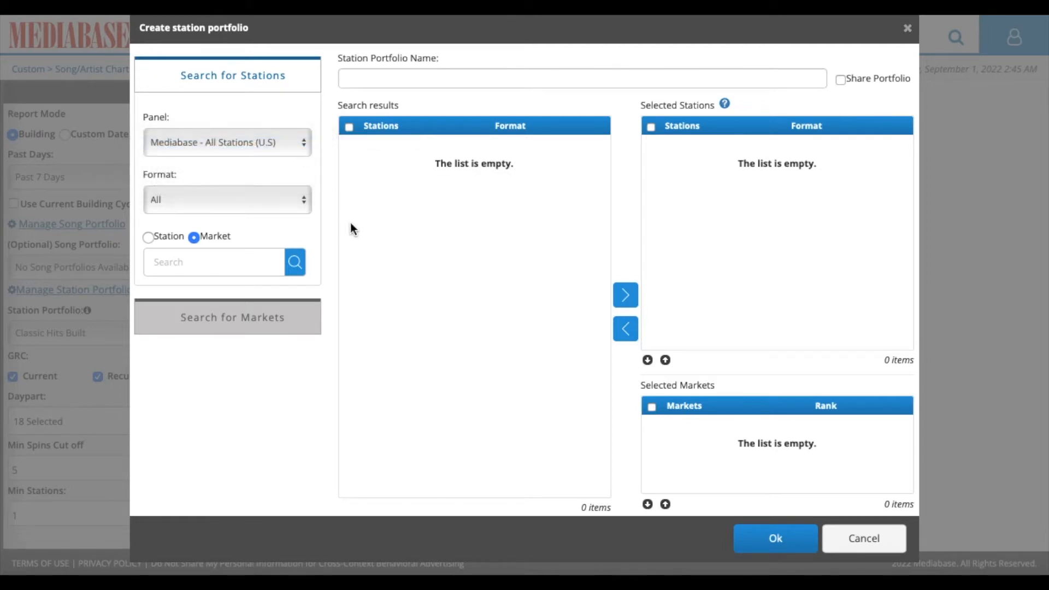
pyautogui.click(287, 199)
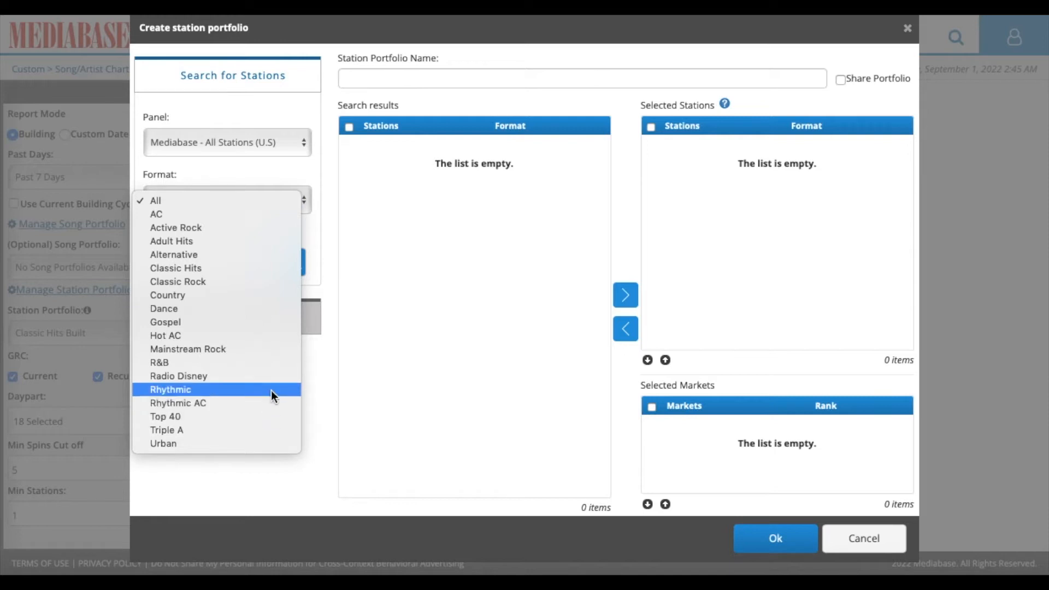
pyautogui.click(248, 215)
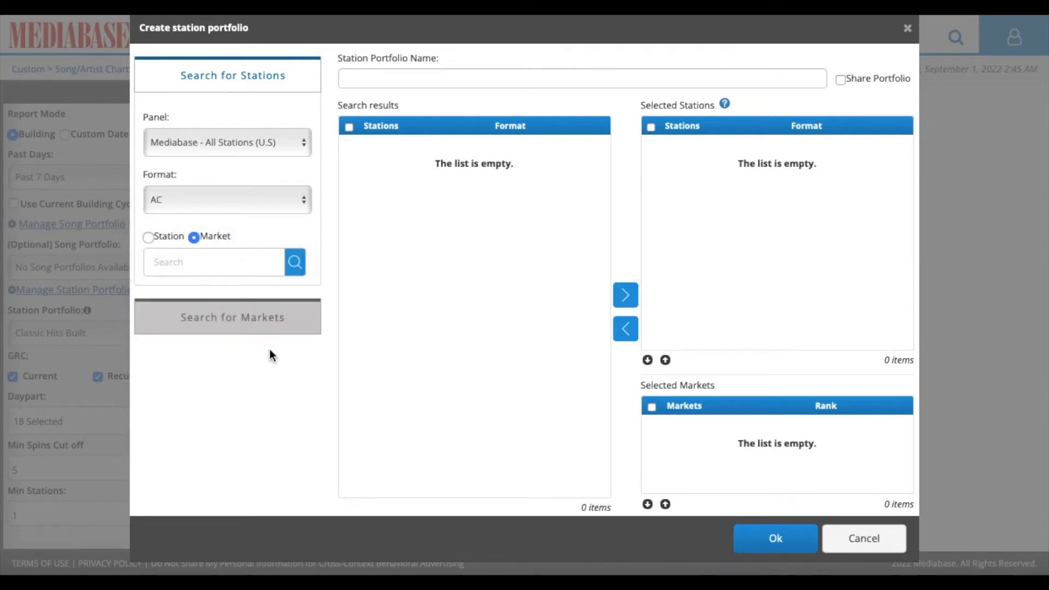
# - Search the New York market and add WLTW-FM to the portfolio's selected stations
pyautogui.click(245, 265)
pyautogui.write('new york')
pyautogui.click(295, 263)
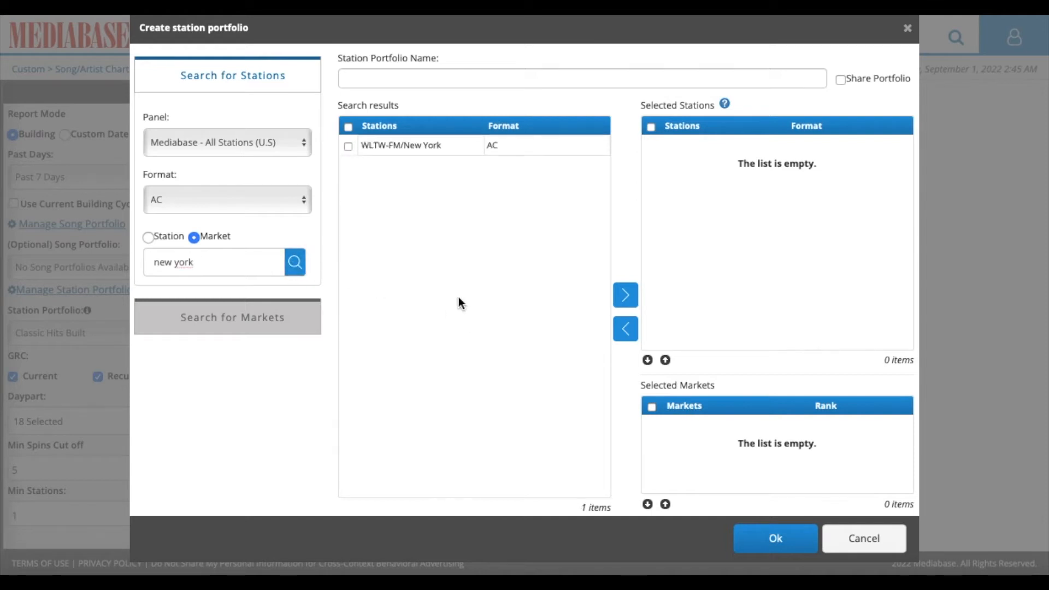
pyautogui.click(348, 146)
pyautogui.click(624, 300)
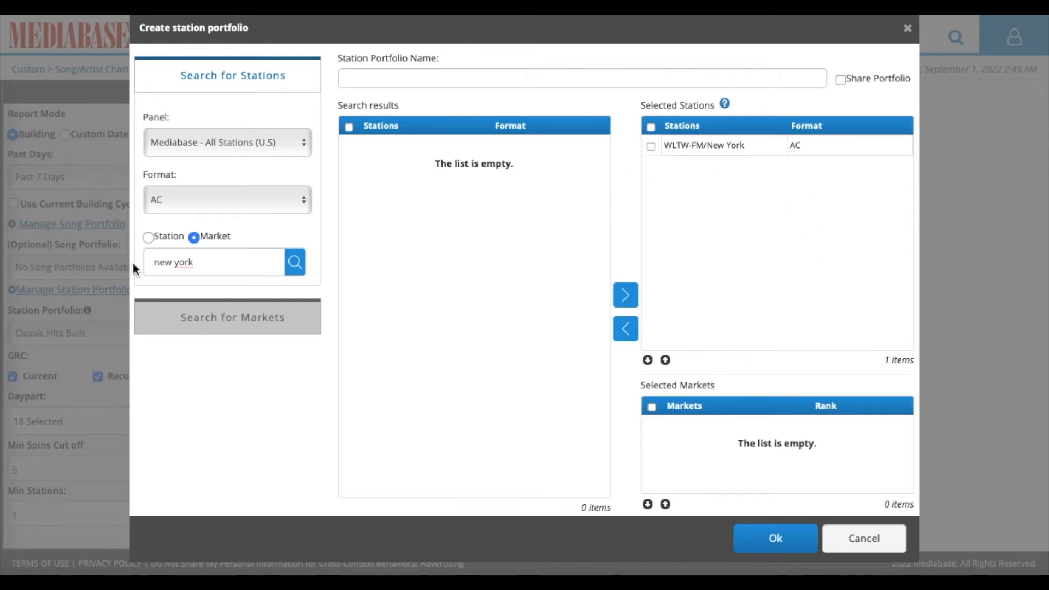
# - Search the Los Angeles market and add KDIS-AM and KOST-FM to the selected stations
pyautogui.moveTo(218, 262); pyautogui.dragTo(130, 251)
pyautogui.write('los ange')
pyautogui.write('lse')
pyautogui.press('BackSpace')
pyautogui.press('BackSpace')
pyautogui.write('es')
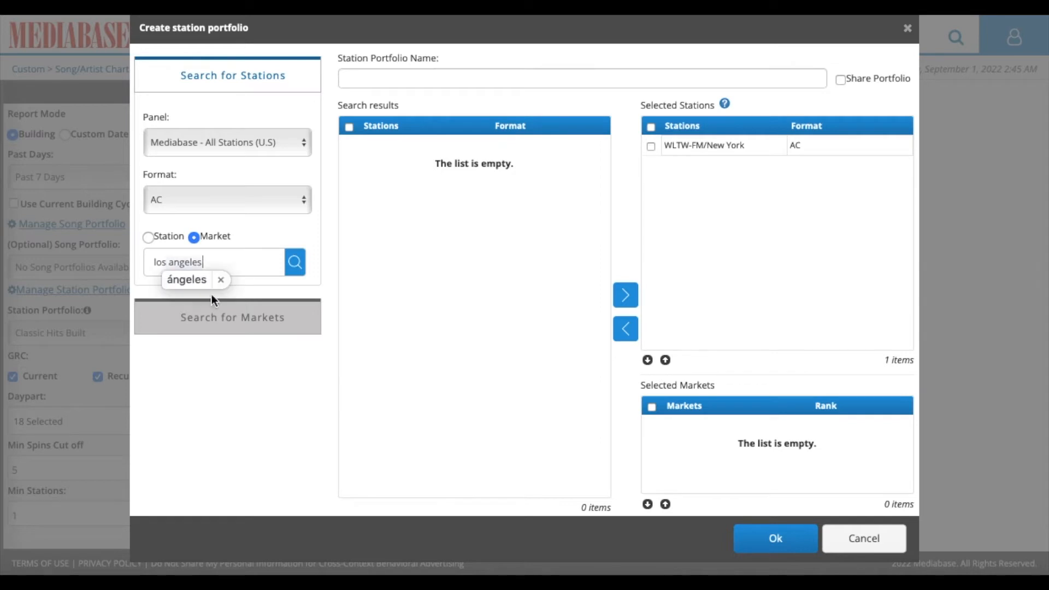
pyautogui.click(295, 263)
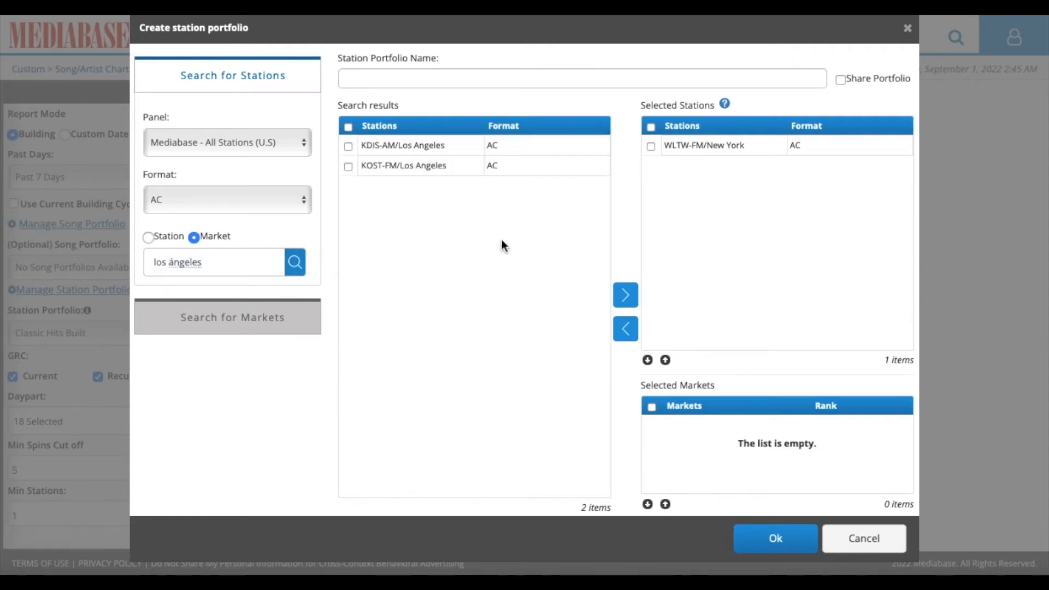
pyautogui.click(348, 166)
pyautogui.click(348, 148)
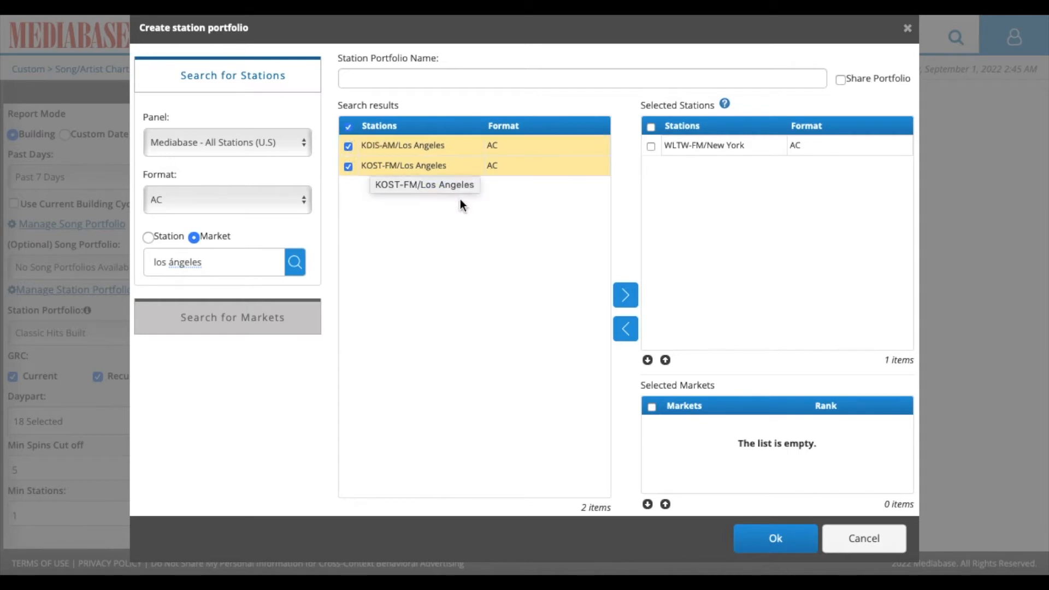
pyautogui.click(626, 295)
# - Search the Chicago market and add WLIT-FM and WSHE-FM to the selected stations
pyautogui.moveTo(218, 262); pyautogui.dragTo(141, 257)
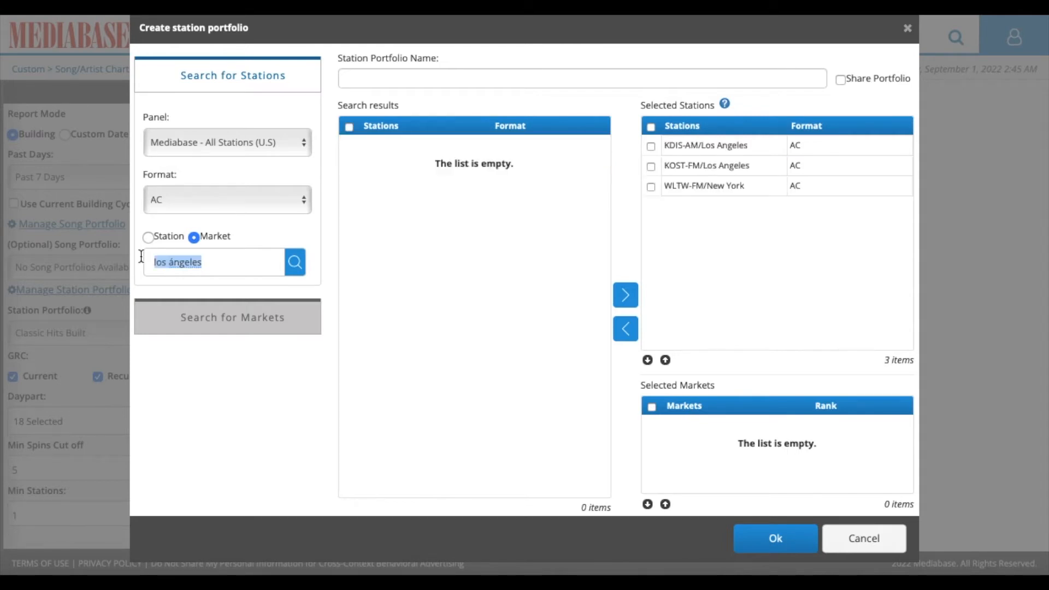
pyautogui.write('chicago')
pyautogui.press('Return')
pyautogui.click(348, 147)
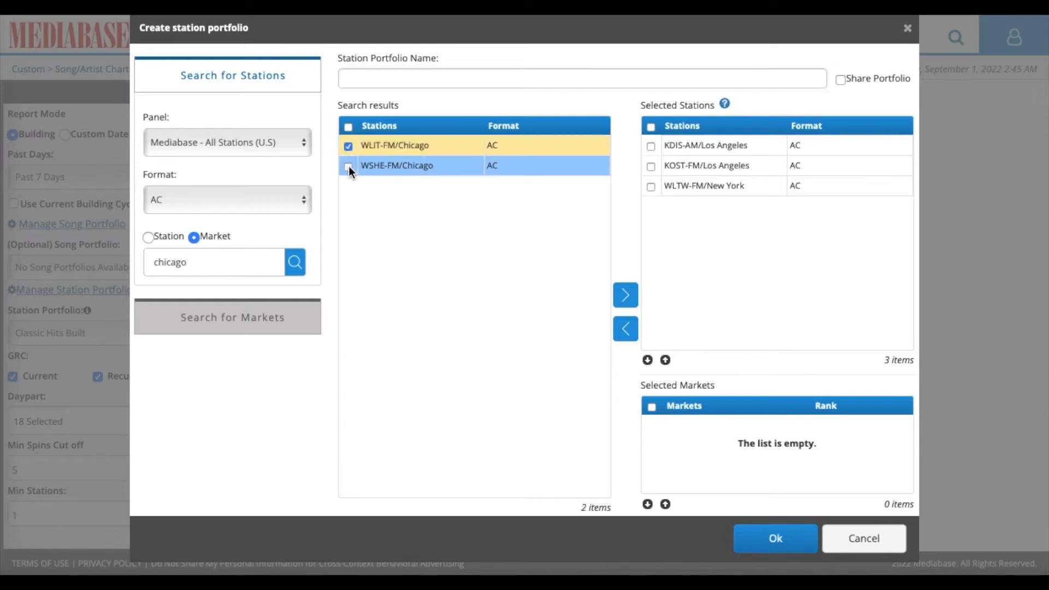
pyautogui.click(348, 166)
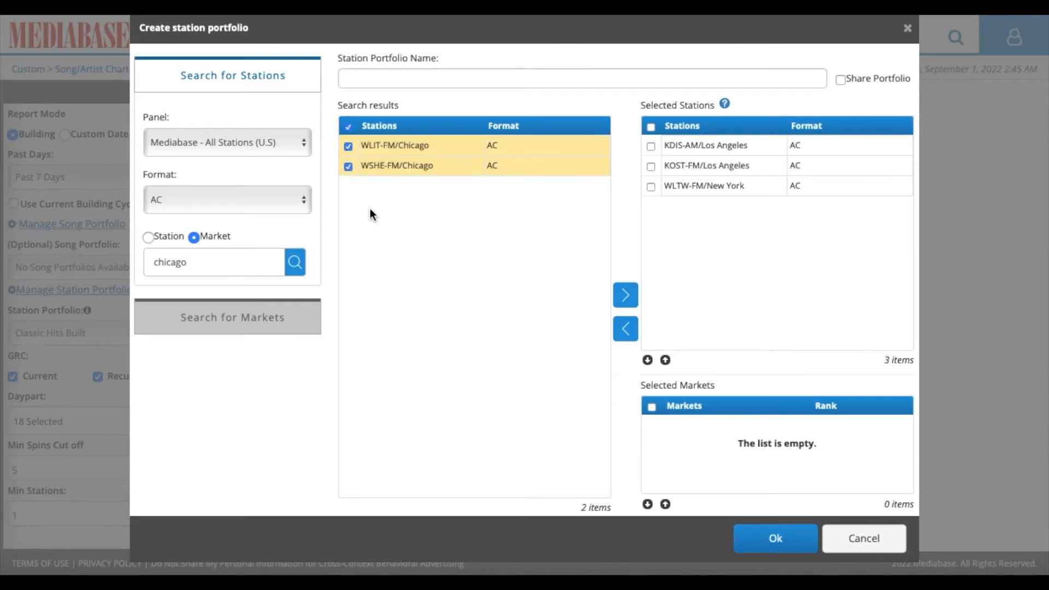
pyautogui.click(626, 298)
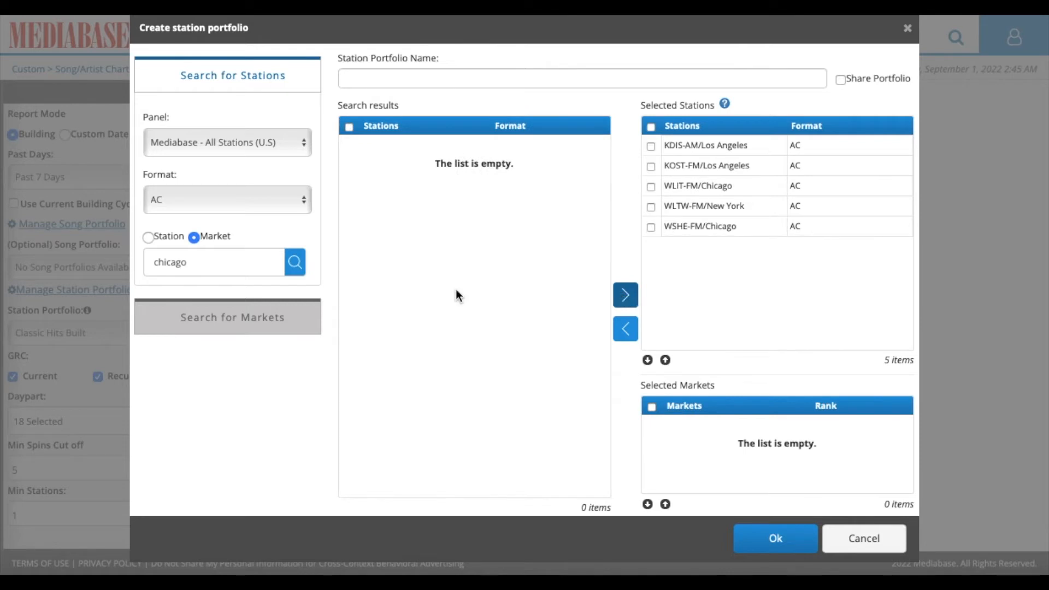
# - Consult the Nielsen Markets ranking on All Access and add the San Francisco stations KISQ-FM and KOIT-FM to the portfolio in Mediabase
pyautogui.moveTo(261, 266); pyautogui.dragTo(149, 261)
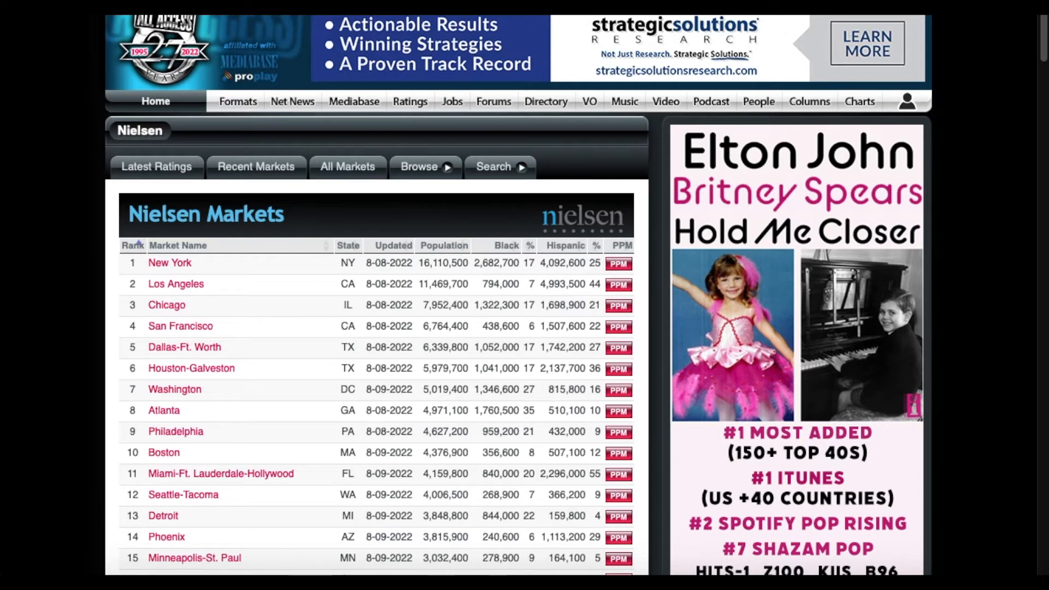
pyautogui.click(779, 5)
pyautogui.write('san franc')
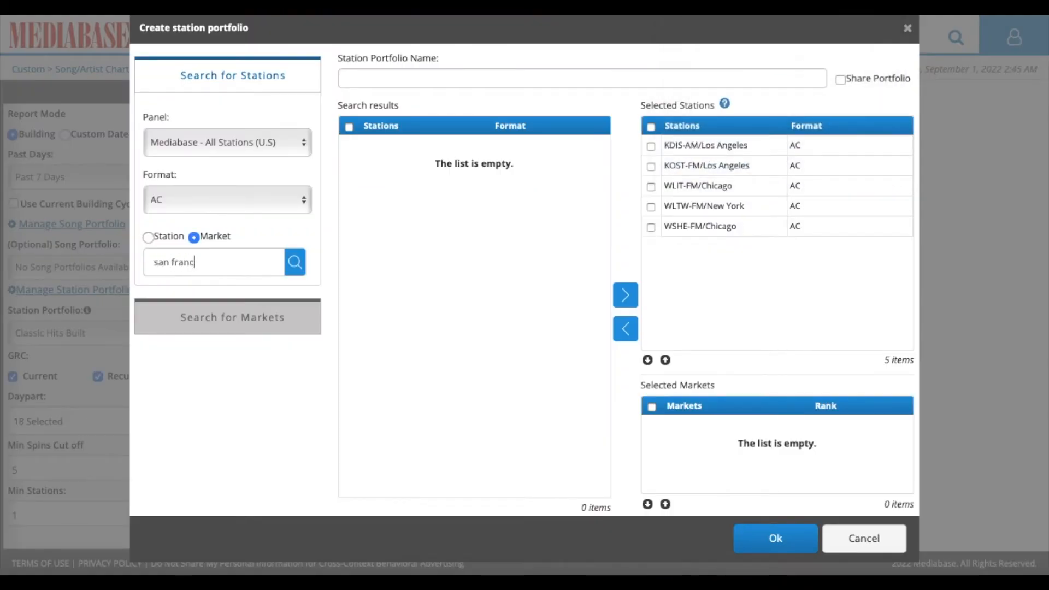
pyautogui.write('isco')
pyautogui.press('Return')
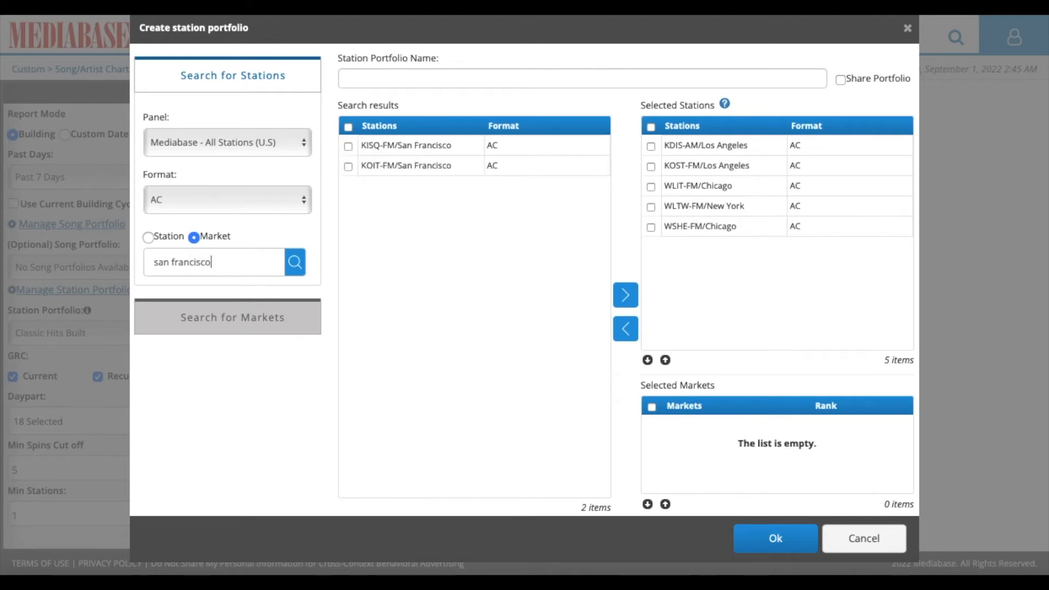
pyautogui.click(349, 167)
pyautogui.click(350, 145)
pyautogui.click(629, 295)
# - Search the Dallas market and add KDGE-FM to the selected stations
pyautogui.moveTo(245, 262); pyautogui.dragTo(142, 250)
pyautogui.write('dallas')
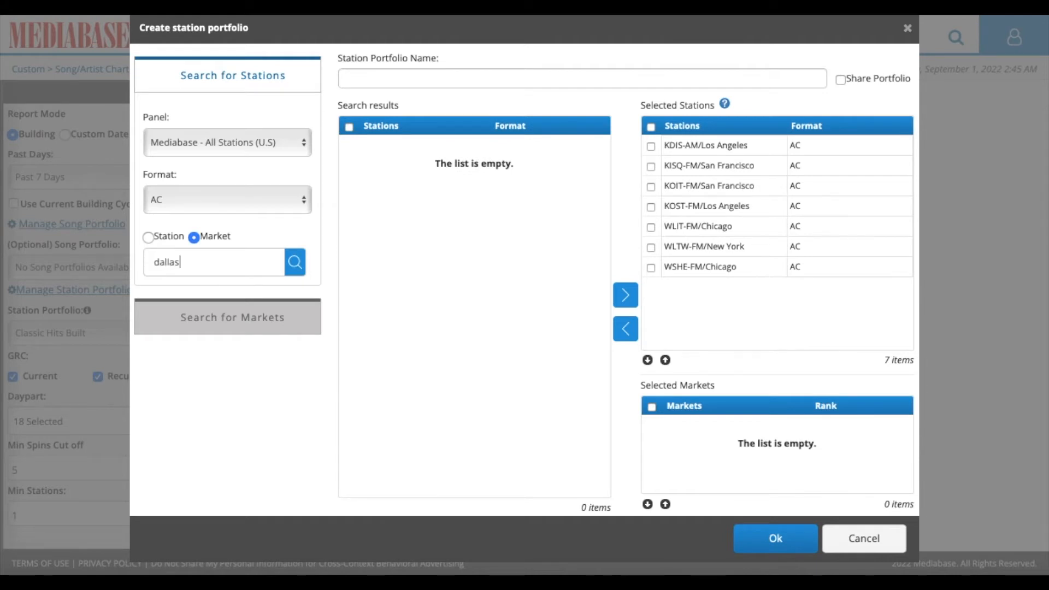
pyautogui.click(296, 266)
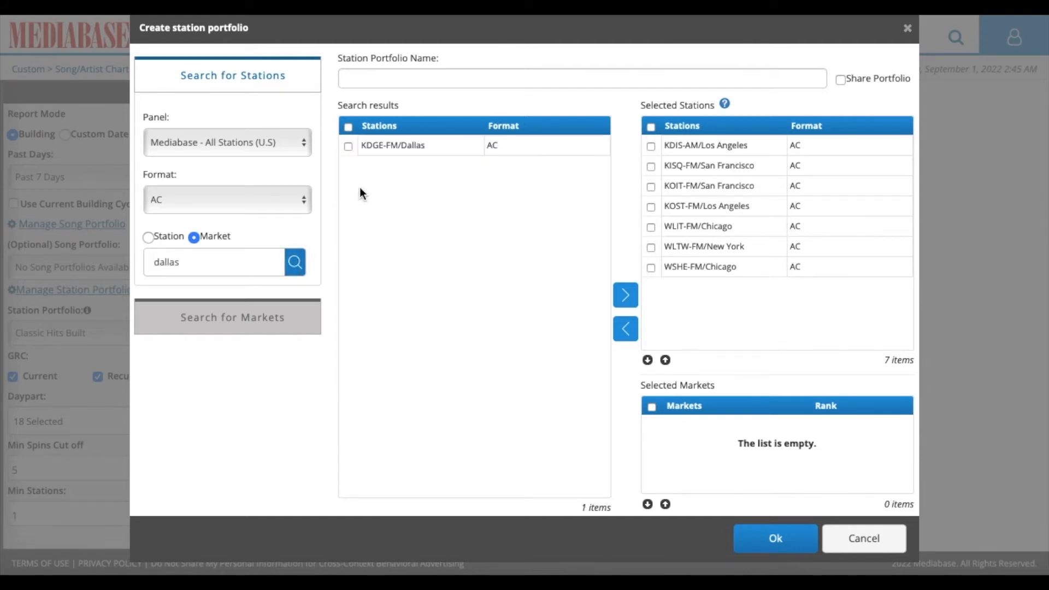
pyautogui.click(349, 146)
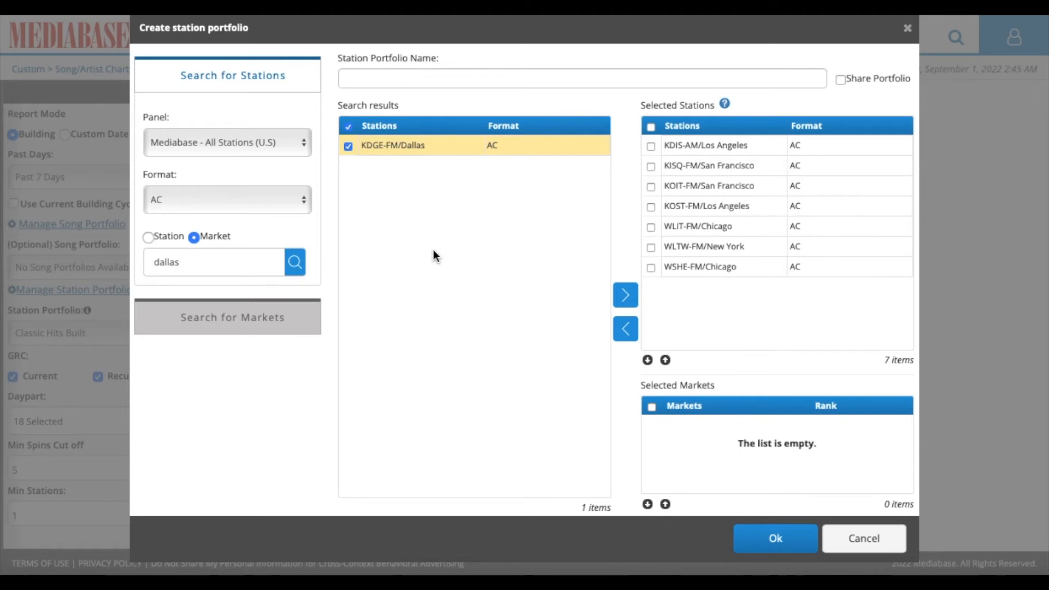
pyautogui.click(626, 296)
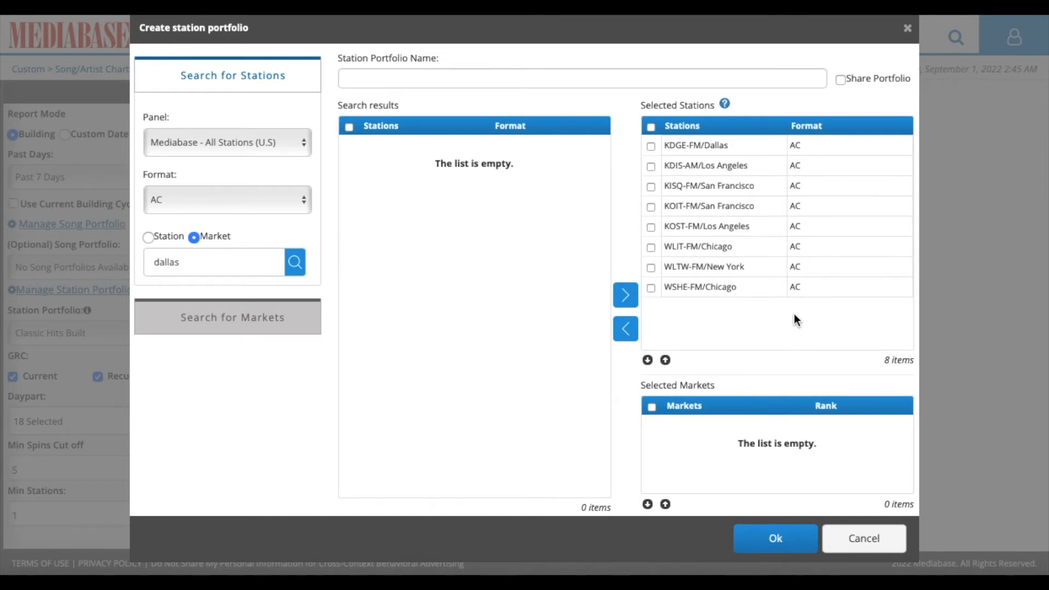
# - Name the station portfolio "Top 5 AC's", save it and close the portfolio list
pyautogui.click(558, 79)
pyautogui.write("Top 5 AC's")
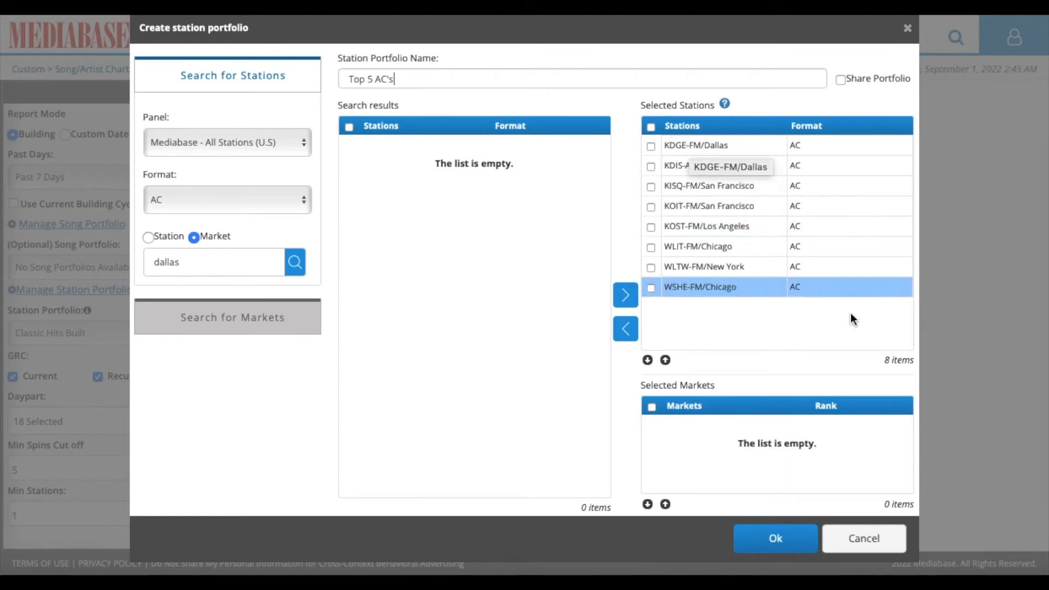
pyautogui.click(775, 539)
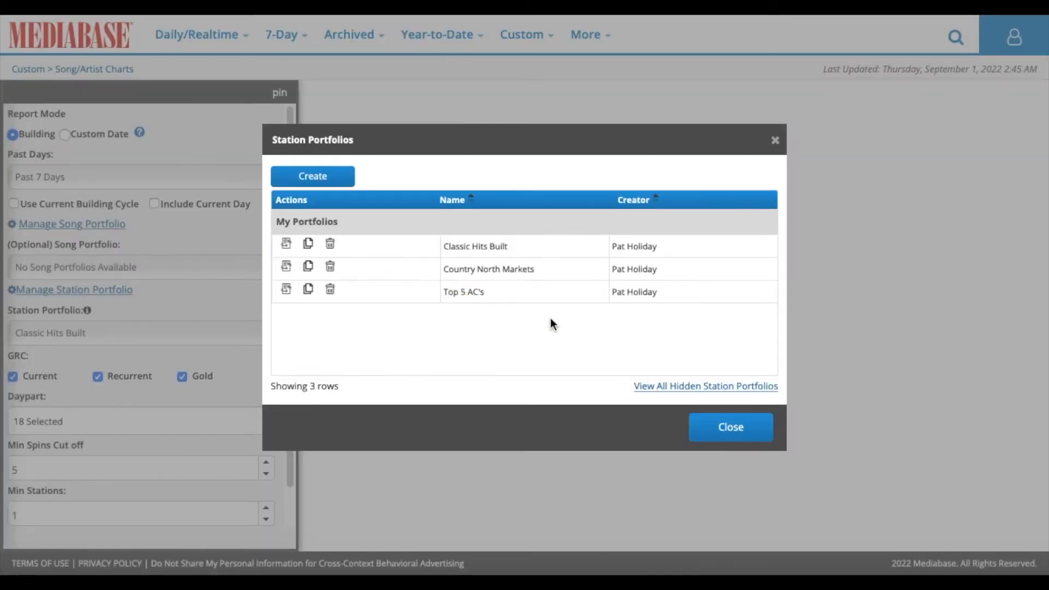
pyautogui.click(740, 430)
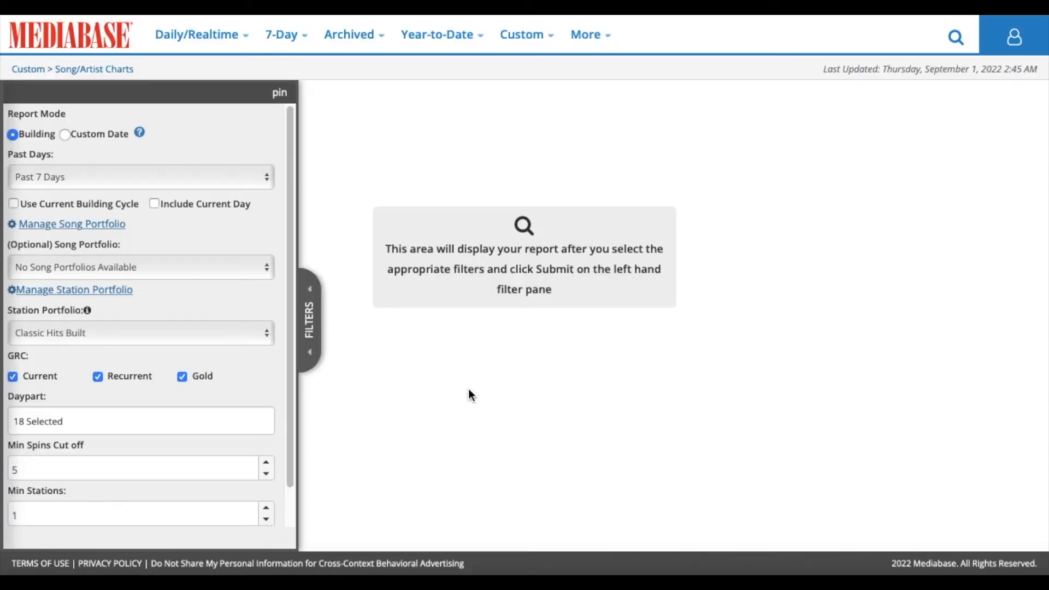
# - Enable the current building cycle, choose the Top 5 AC's station portfolio, and run the custom song chart report
pyautogui.scroll(-1, 247, 359)
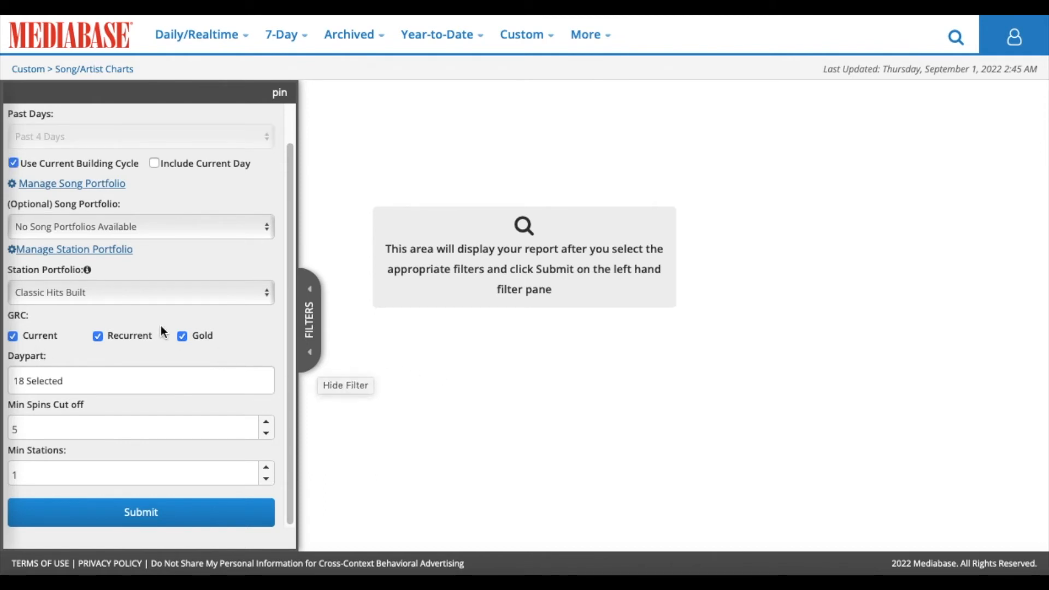
pyautogui.click(147, 294)
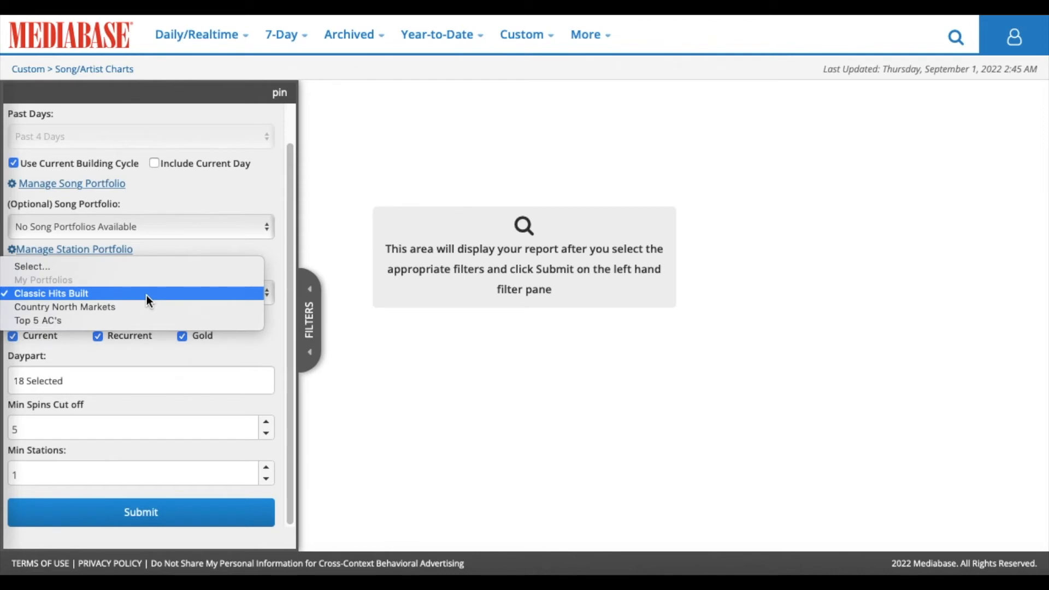
pyautogui.click(145, 321)
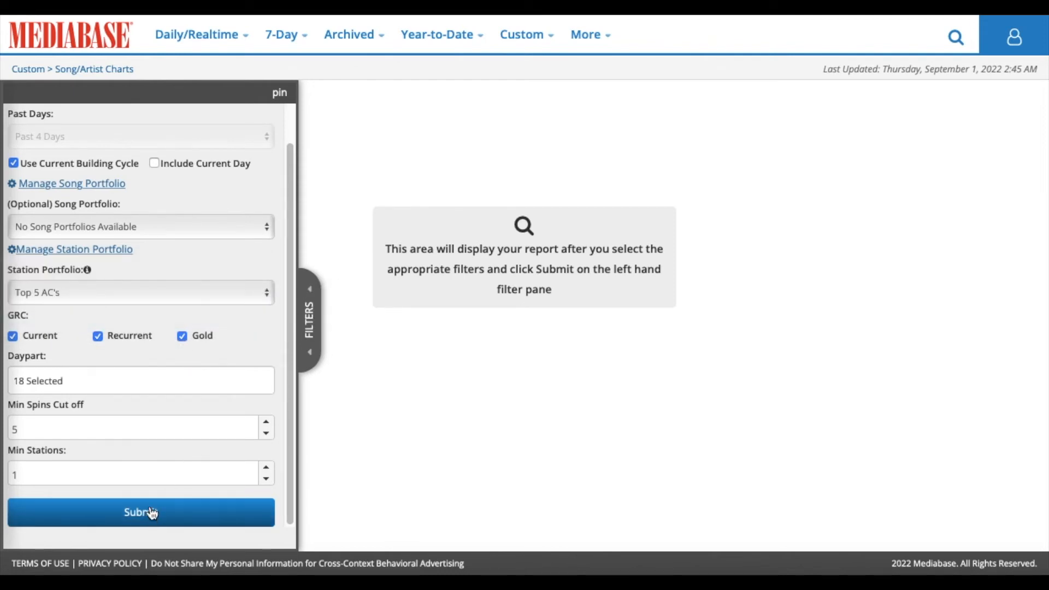
pyautogui.click(112, 382)
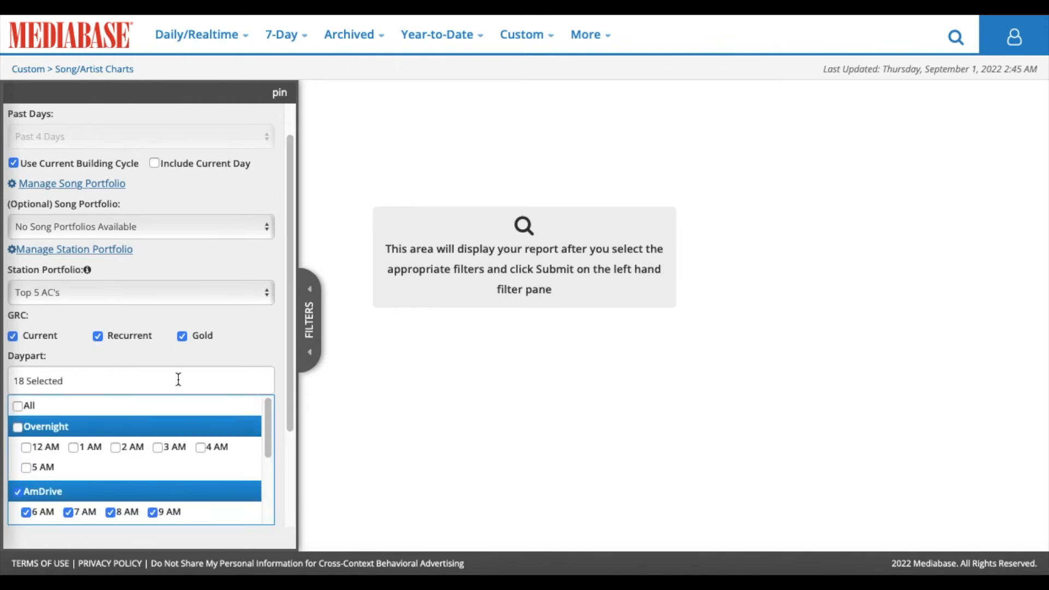
pyautogui.click(197, 386)
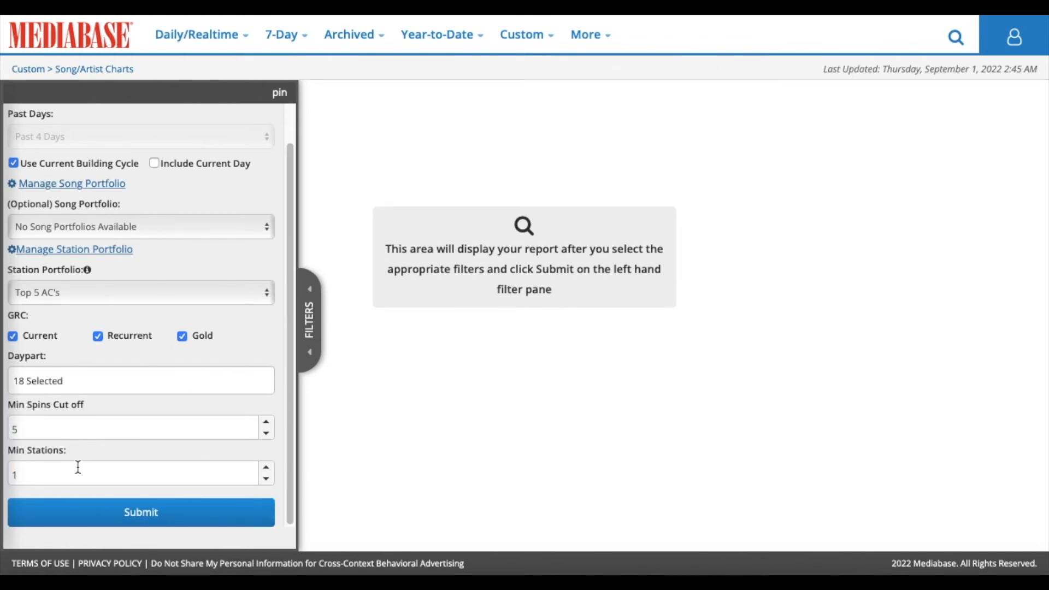
pyautogui.click(145, 512)
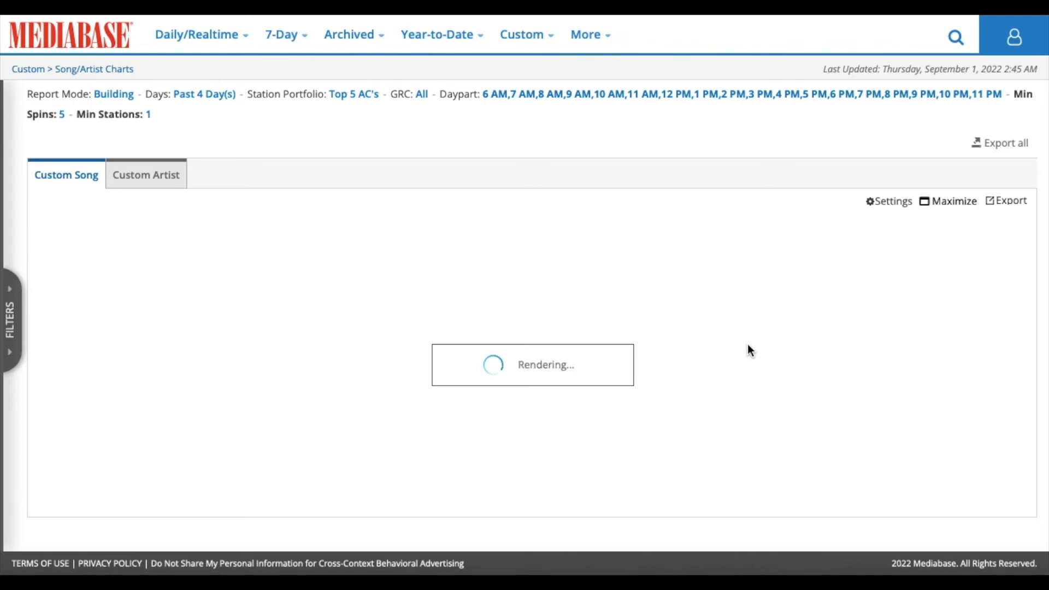
# - Examine the custom song chart's rankings and the spins on each station in the portfolio
pyautogui.scroll(-1, 746, 338)
pyautogui.scroll(1, 683, 328)
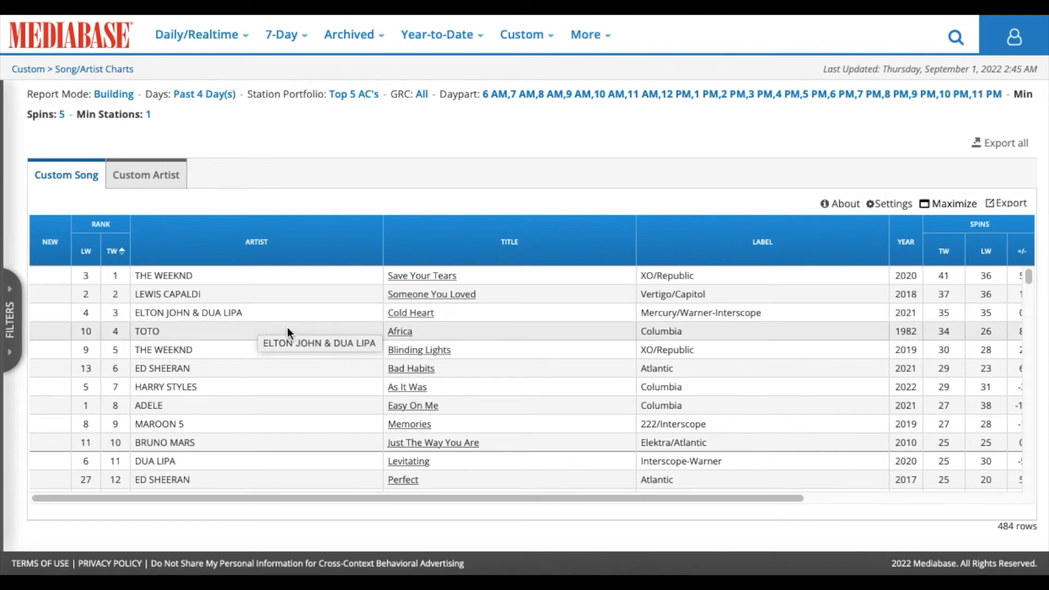
pyautogui.moveTo(519, 495); pyautogui.dragTo(923, 504)
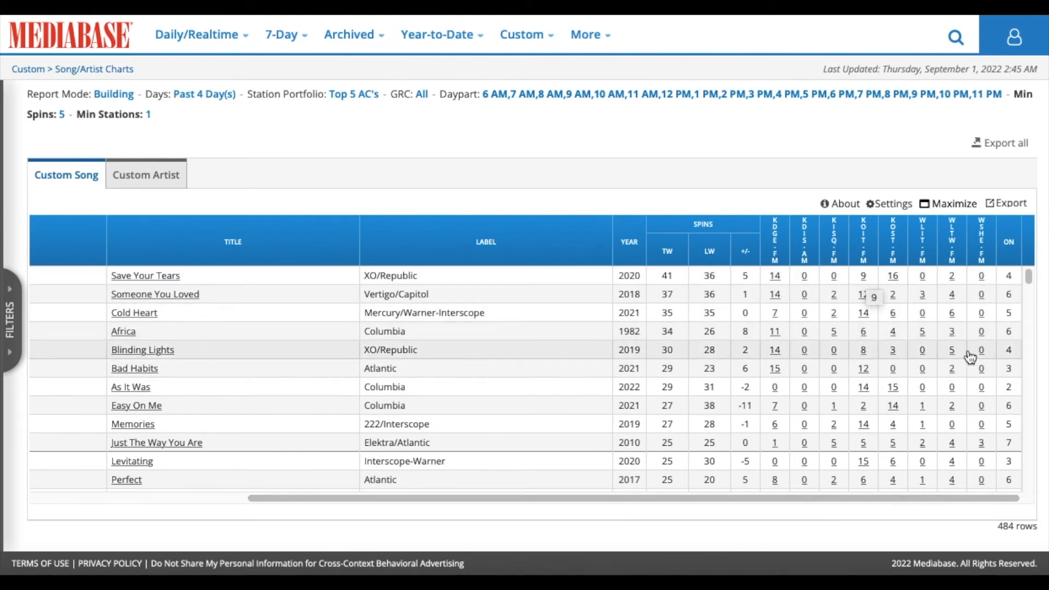
pyautogui.moveTo(898, 498); pyautogui.dragTo(412, 437)
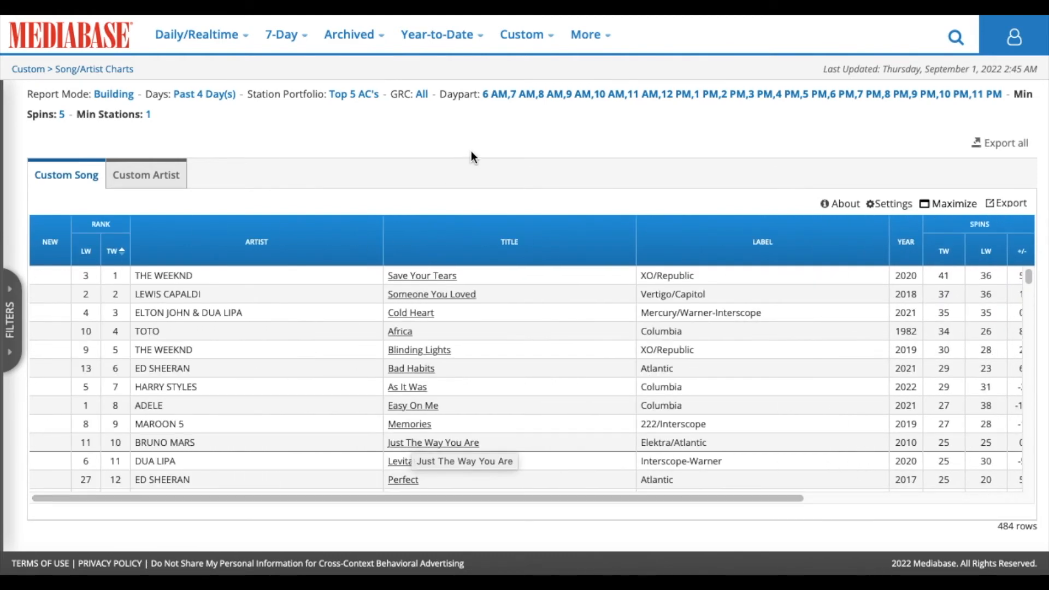
pyautogui.scroll(-10, 511, 330)
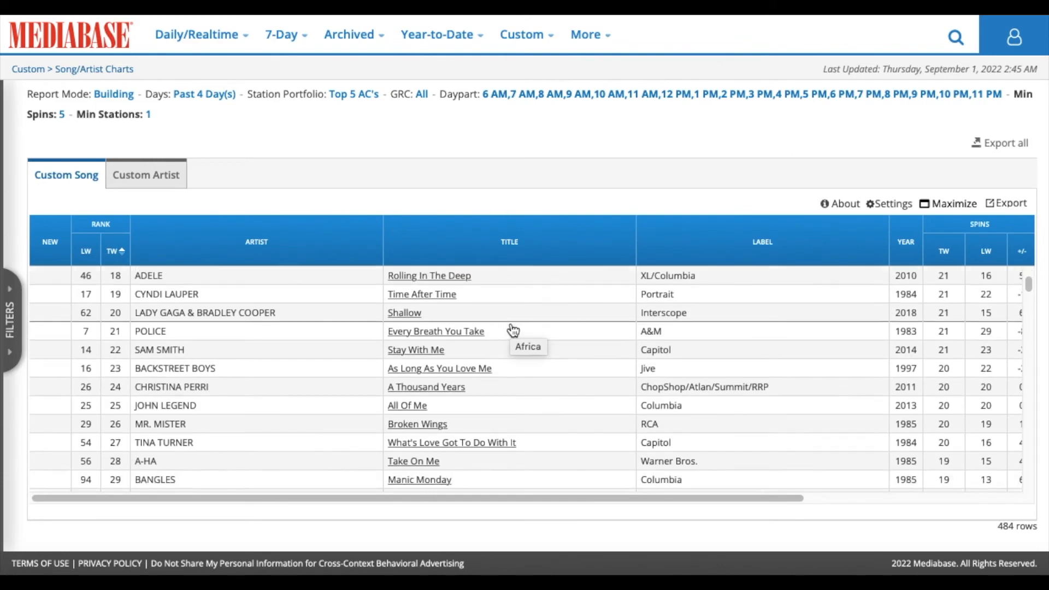
pyautogui.scroll(10, 512, 330)
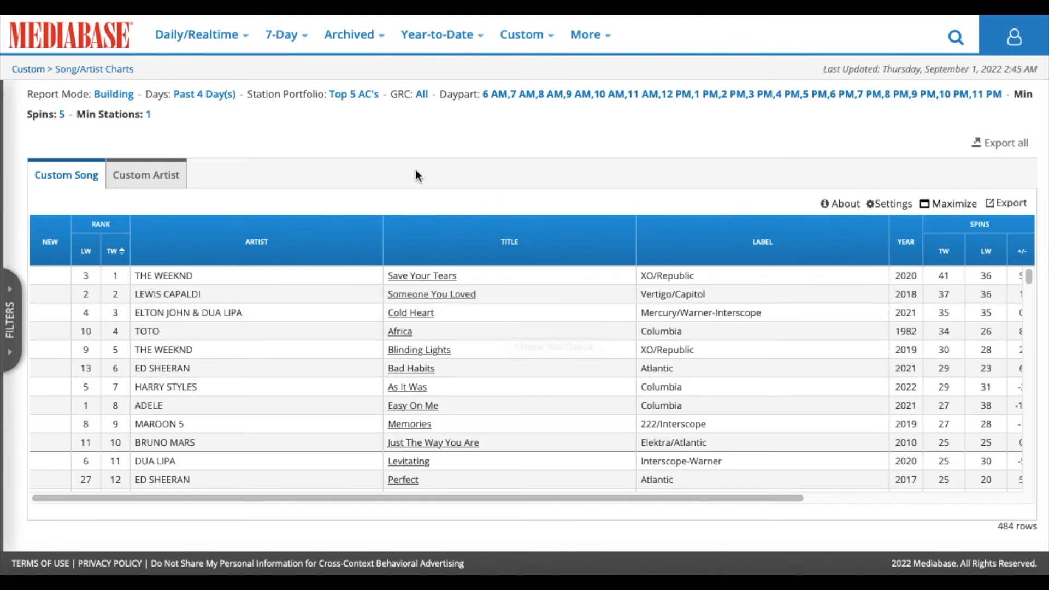
pyautogui.moveTo(369, 40)
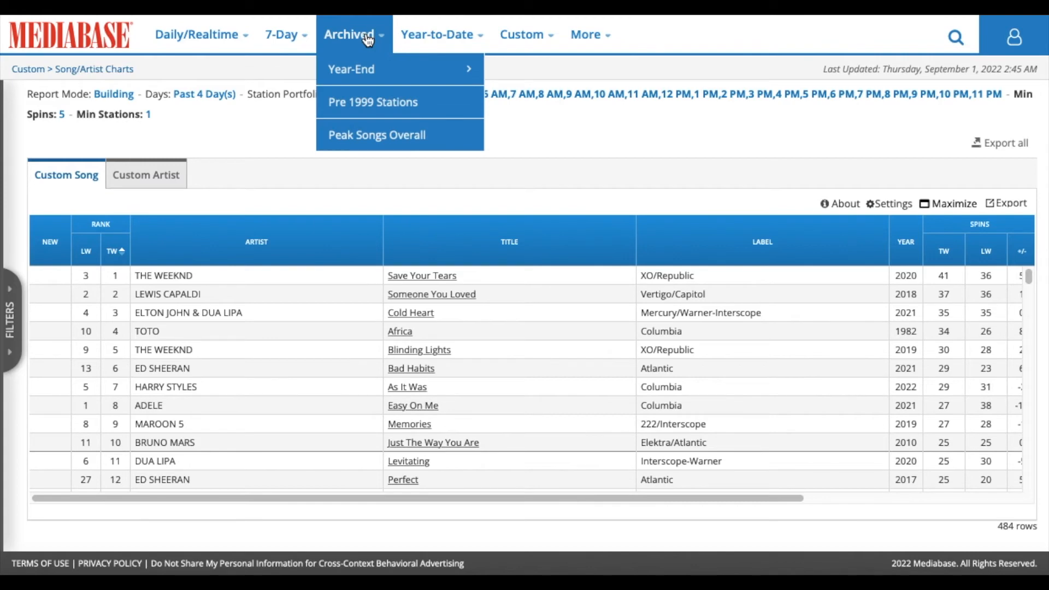
pyautogui.moveTo(292, 38)
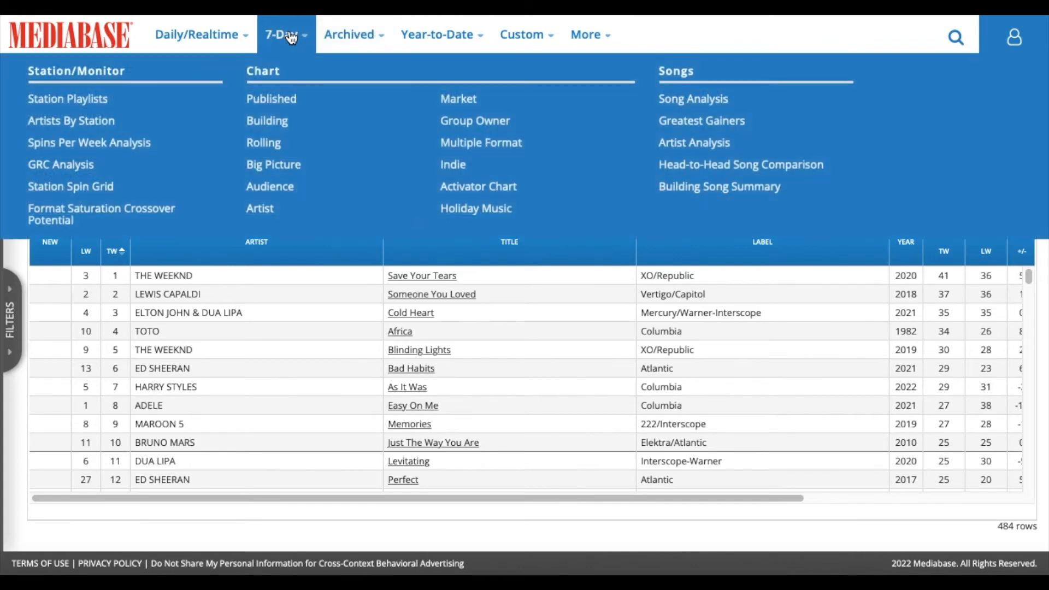